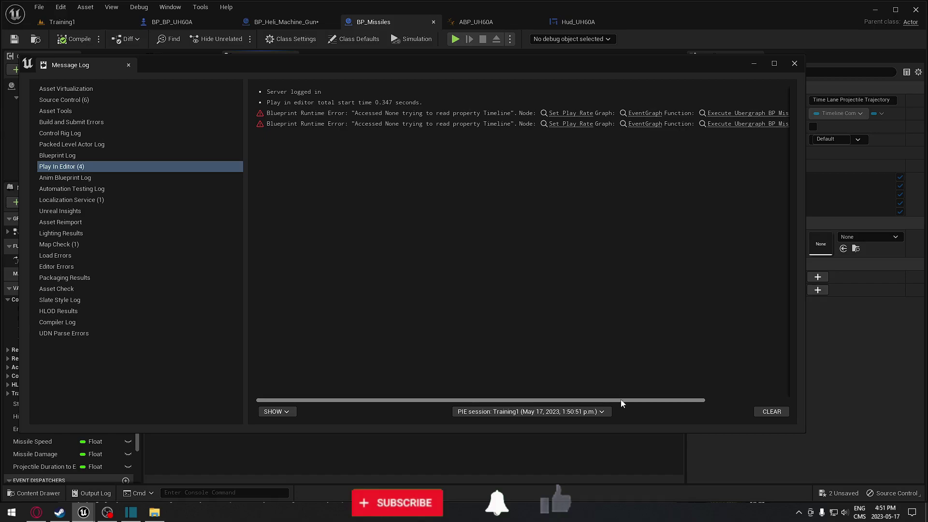
pyautogui.moveTo(621, 399); pyautogui.dragTo(727, 402)
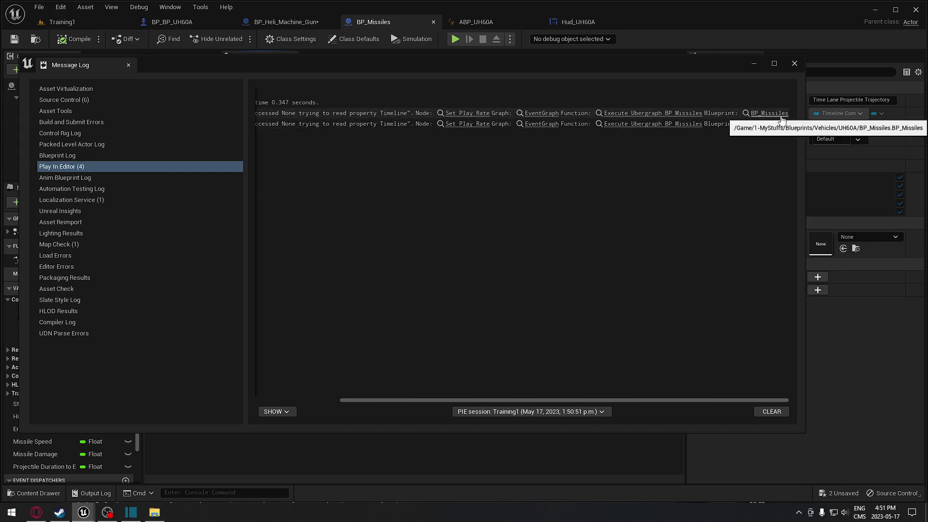
# Close the Message Log and inspect the Set Play Rate node in BP_Missiles.
pyautogui.click(753, 64)
pyautogui.moveTo(455, 162); pyautogui.dragTo(488, 171, button='right')
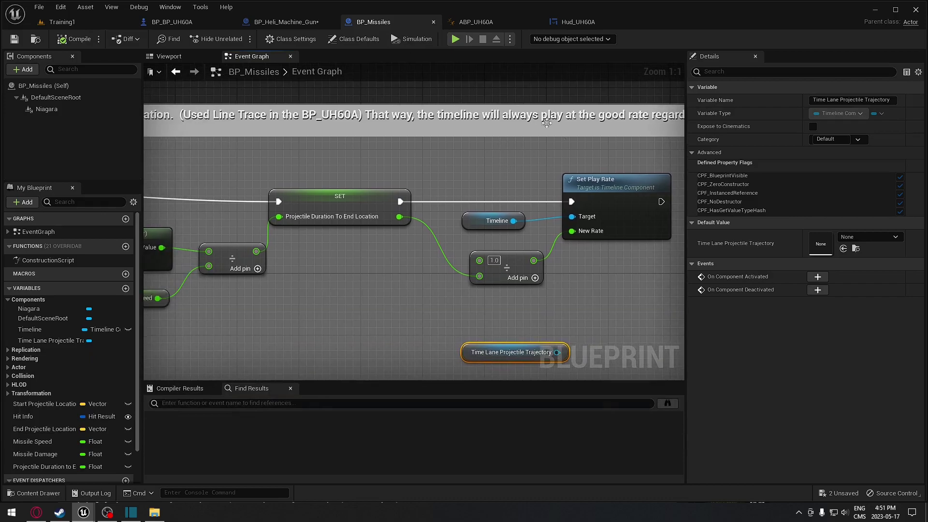
pyautogui.moveTo(328, 333); pyautogui.dragTo(313, 314, button='right')
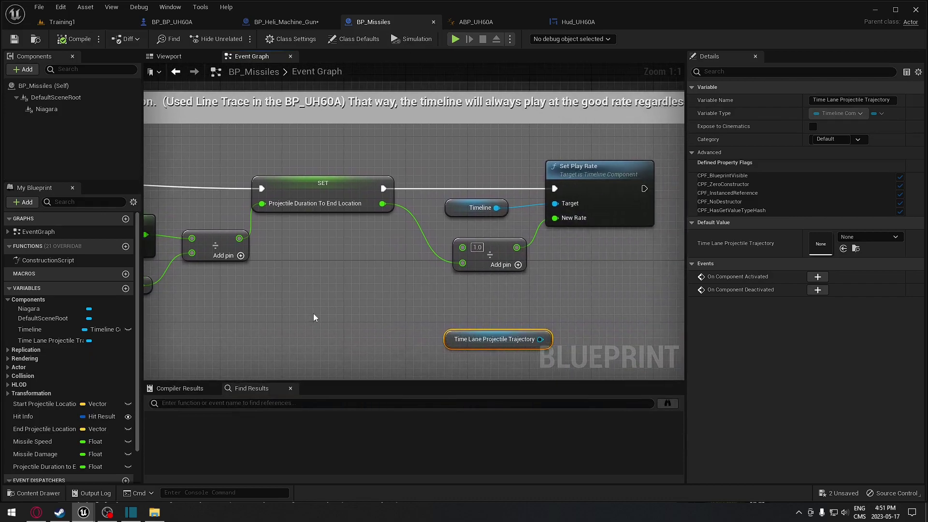
pyautogui.click(616, 222)
pyautogui.click(488, 153)
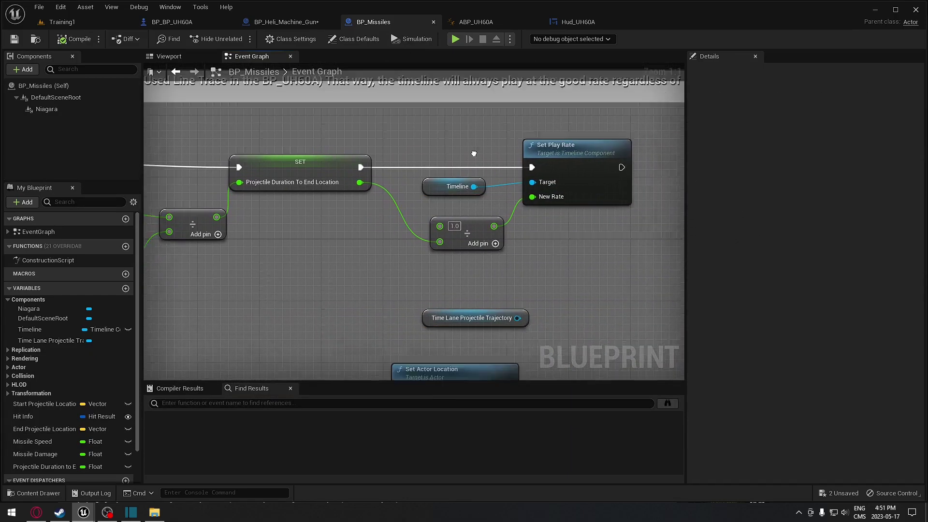
# Inspect the Timeline variable feeding Set Play Rate and the Time Lane Projectile Trajectory timeline.
pyautogui.moveTo(489, 154); pyautogui.dragTo(409, 130, button='right')
pyautogui.moveTo(404, 125); pyautogui.dragTo(480, 176)
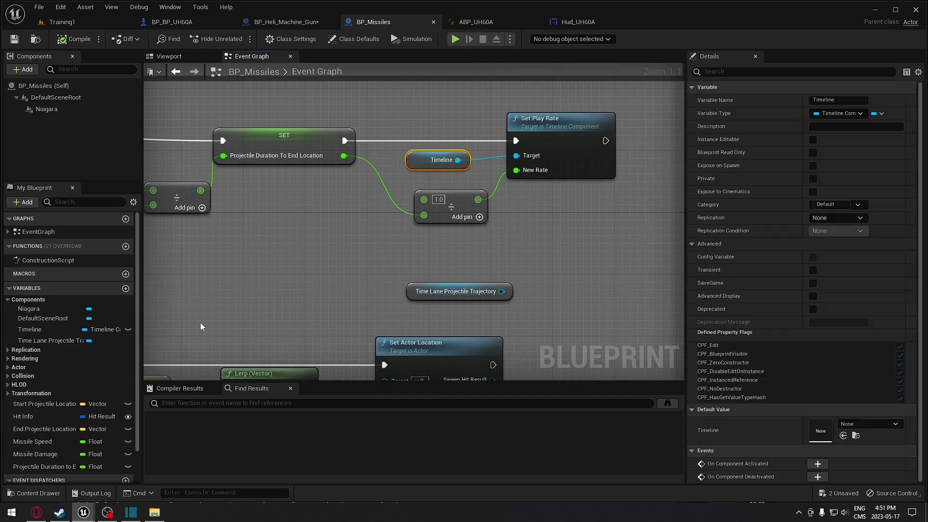
pyautogui.moveTo(201, 327); pyautogui.dragTo(590, 234, button='right')
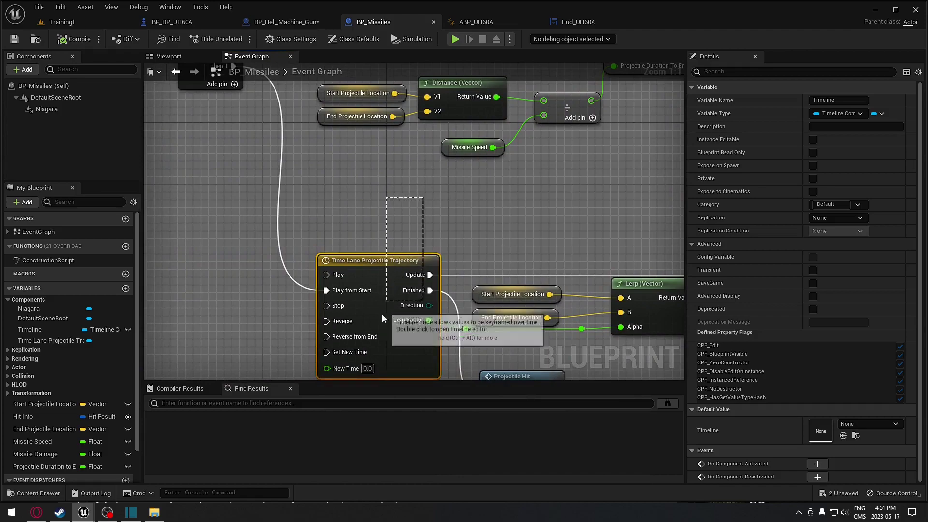
pyautogui.click(374, 338)
pyautogui.click(559, 211)
pyautogui.moveTo(611, 199); pyautogui.dragTo(216, 315, button='right')
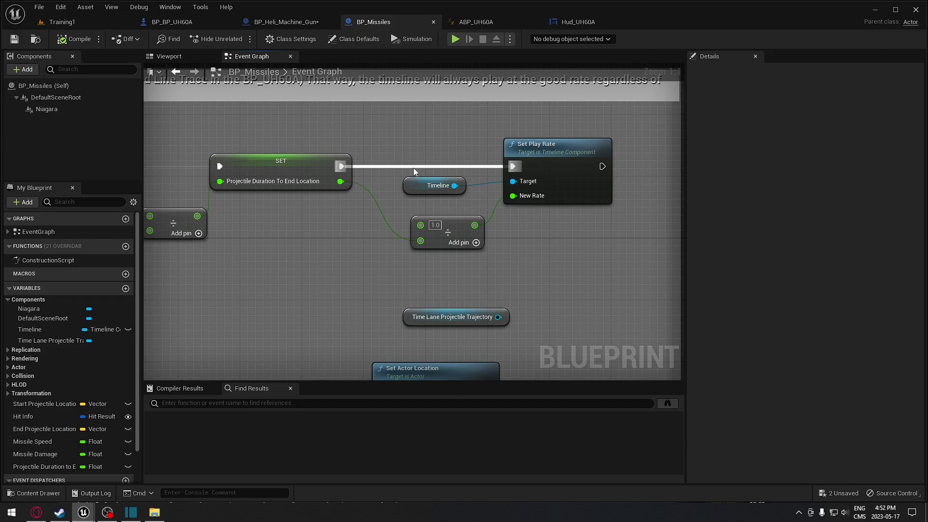
# Create an Actor Blueprint named NewBlueprint in the Blueprints folder and open its Event Graph.
pyautogui.click(77, 21)
pyautogui.rightClick(429, 437)
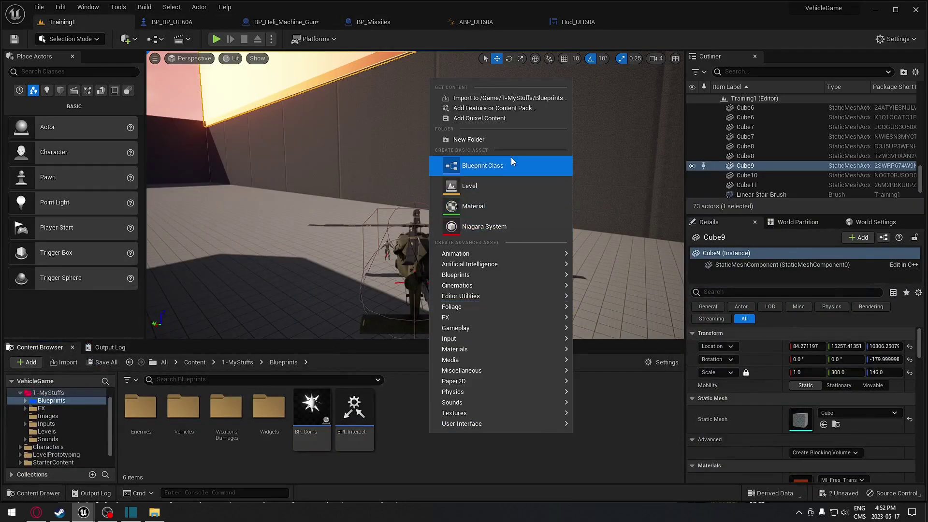
pyautogui.click(471, 166)
pyautogui.click(359, 160)
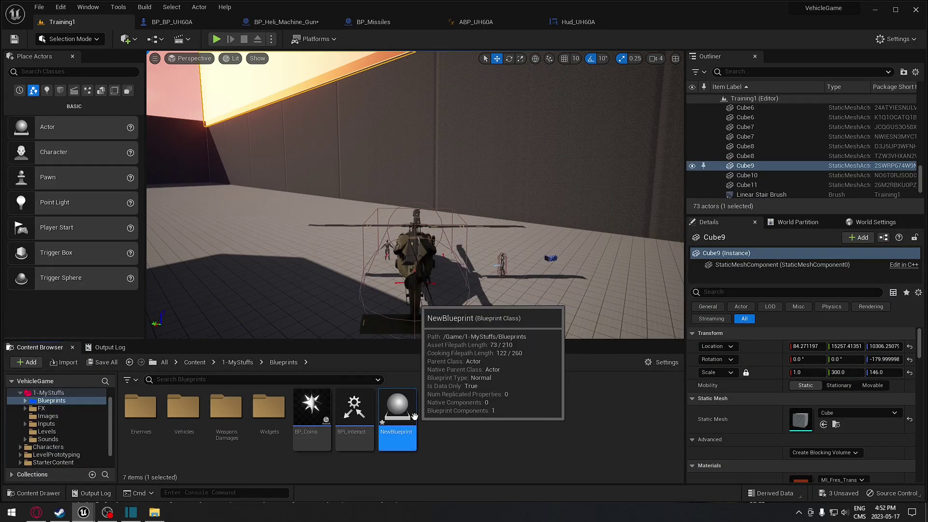
pyautogui.doubleClick(398, 413)
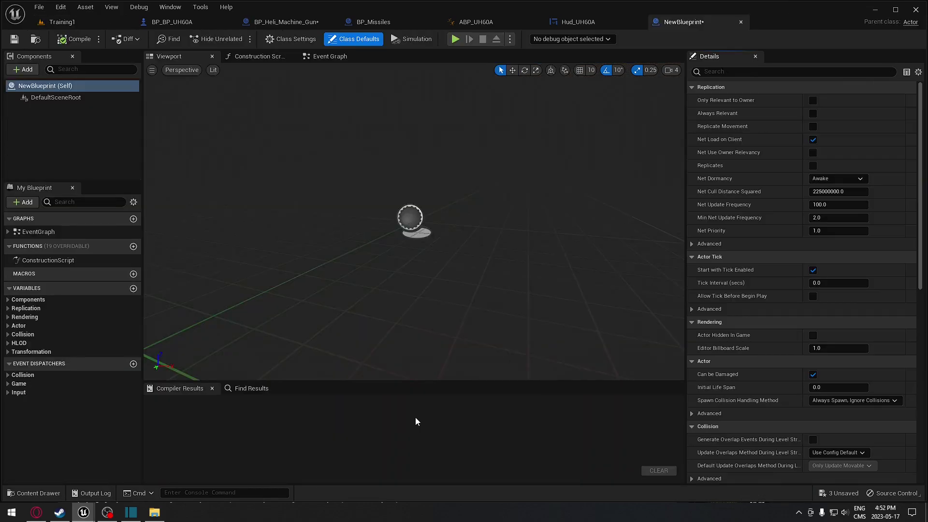
pyautogui.click(331, 56)
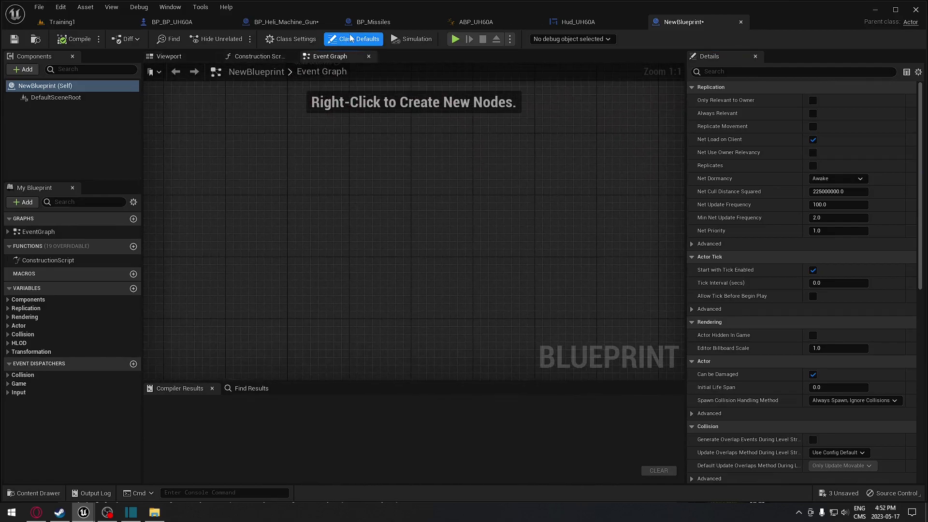
# Copy BP_Missiles' projectile trajectory comment block into NewBlueprint, leaving references unchanged.
pyautogui.click(373, 22)
pyautogui.scroll(1, 476, 215)
pyautogui.scroll(-2, 476, 215)
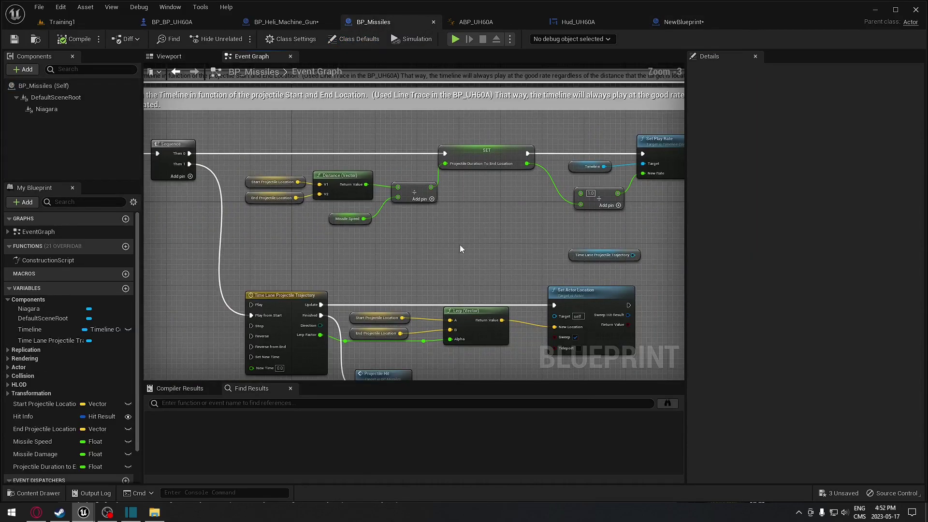
pyautogui.scroll(-2, 460, 244)
pyautogui.moveTo(231, 130)
pyautogui.mouseDown()
pyautogui.moveTo(355, 255)
pyautogui.moveTo(668, 340)
pyautogui.mouseUp()
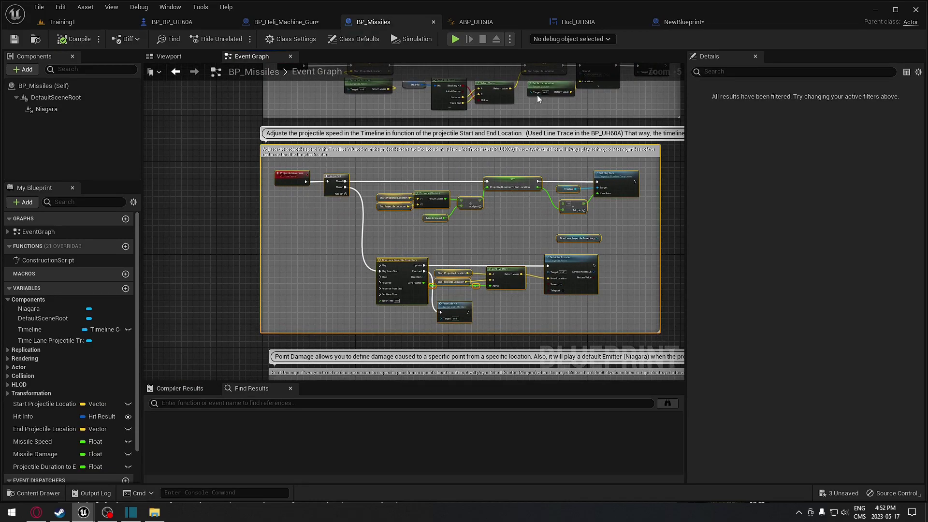
pyautogui.hotkey('ctrl', 'c')
pyautogui.click(684, 21)
pyautogui.hotkey('ctrl', 'v')
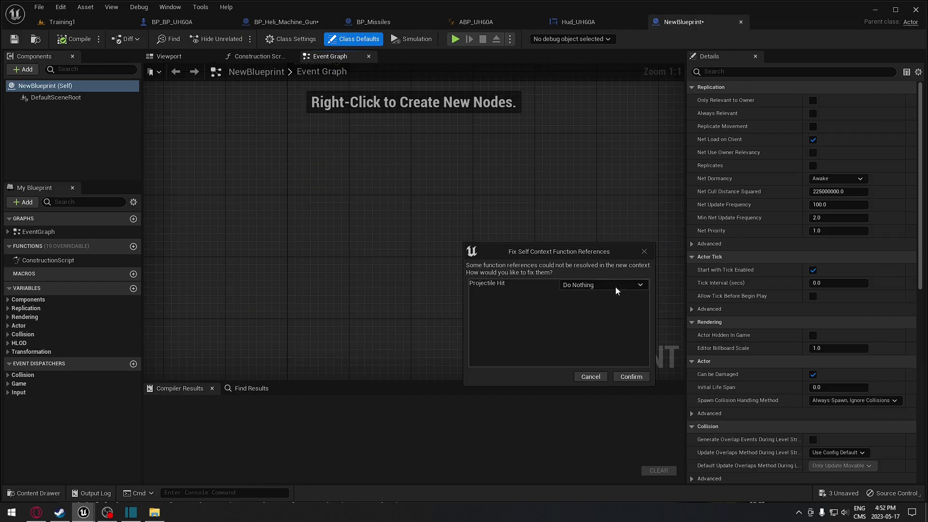
pyautogui.click(630, 377)
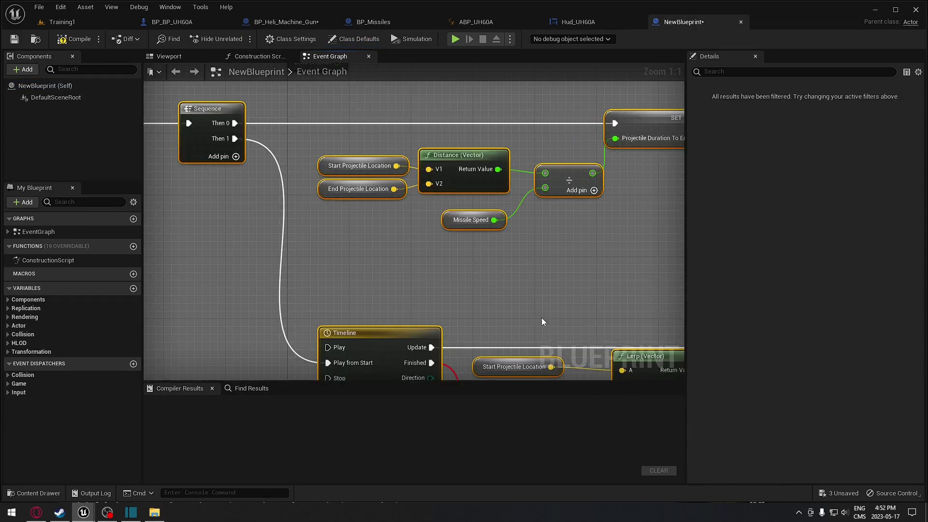
# Inspect the pasted Start Projectile Location, End Projectile Location and Missile Speed nodes.
pyautogui.moveTo(407, 253)
pyautogui.mouseDown(button='right')
pyautogui.moveTo(409, 305)
pyautogui.moveTo(335, 172)
pyautogui.mouseUp(button='right')
pyautogui.scroll(-3, 491, 235)
pyautogui.scroll(-2, 406, 218)
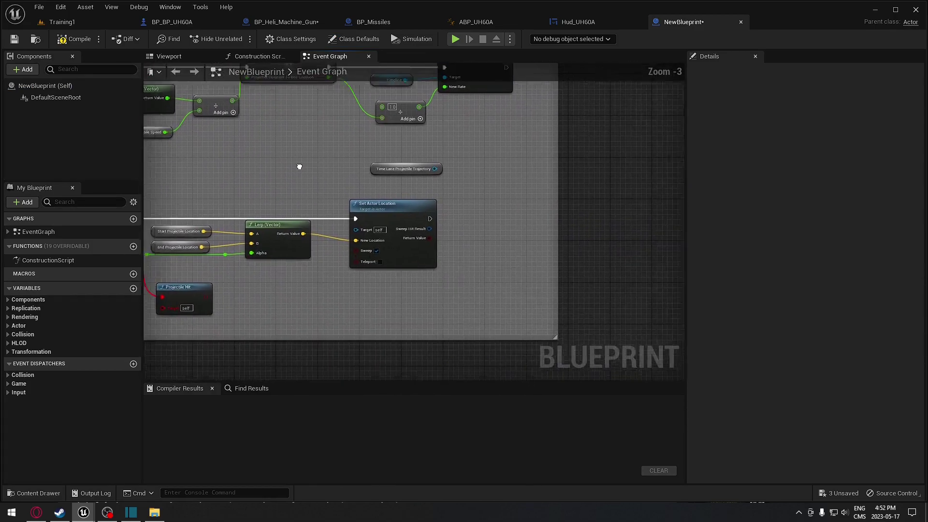
pyautogui.scroll(2, 301, 218)
pyautogui.scroll(1, 297, 263)
pyautogui.scroll(2, 296, 262)
pyautogui.moveTo(298, 249); pyautogui.dragTo(373, 278, button='right')
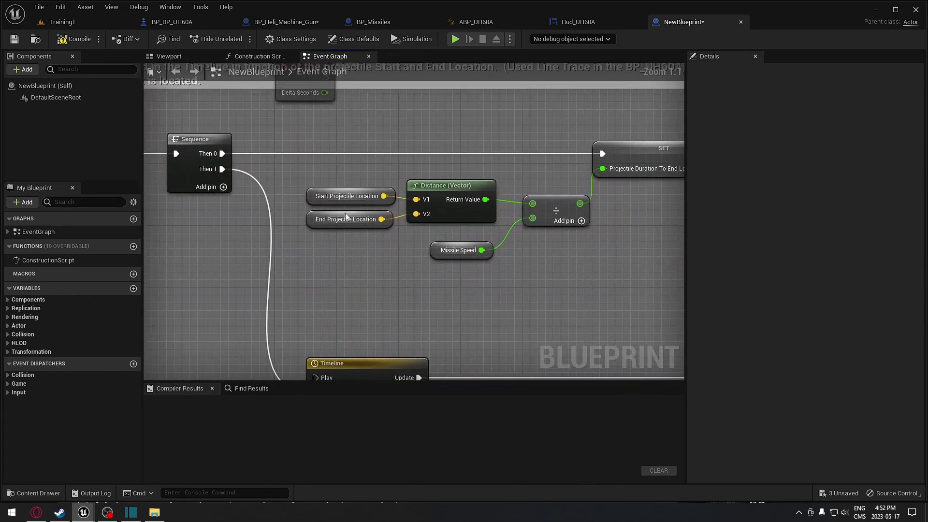
pyautogui.moveTo(306, 186); pyautogui.dragTo(389, 279)
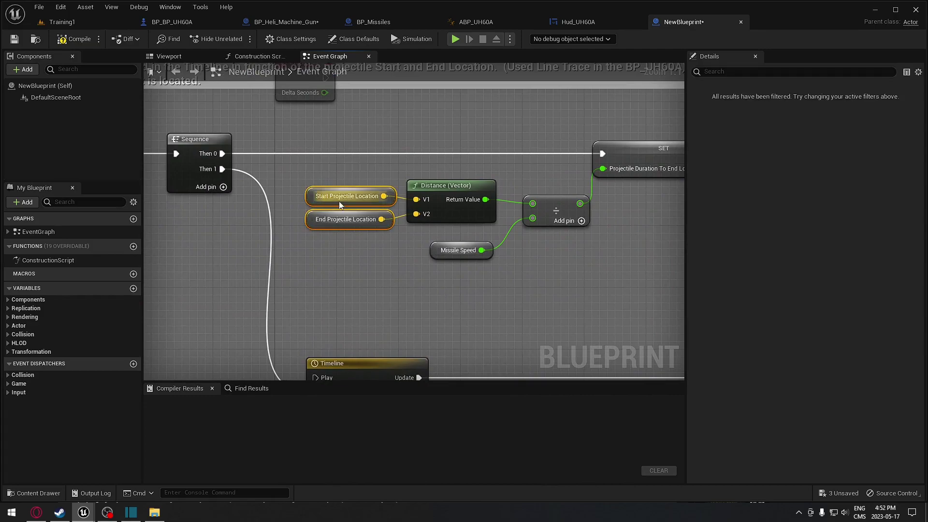
pyautogui.click(304, 185)
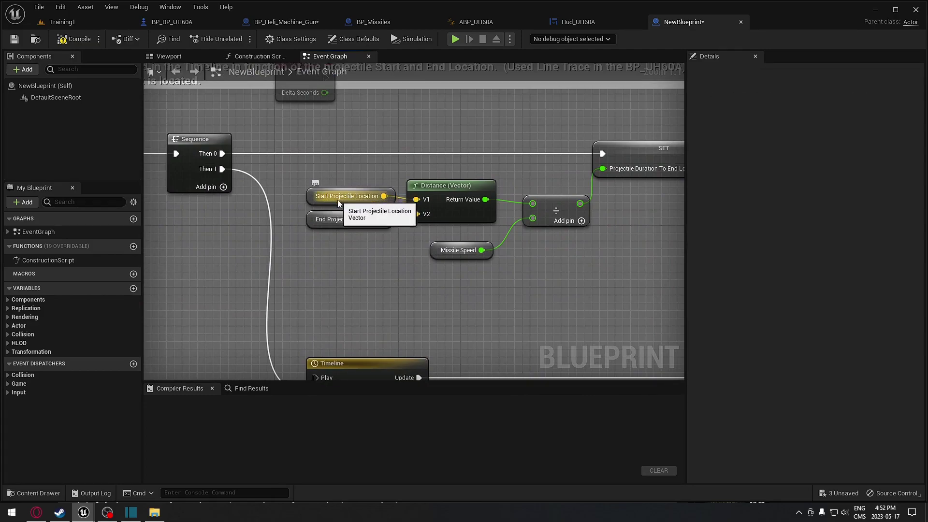
pyautogui.click(439, 251)
pyautogui.click(412, 288)
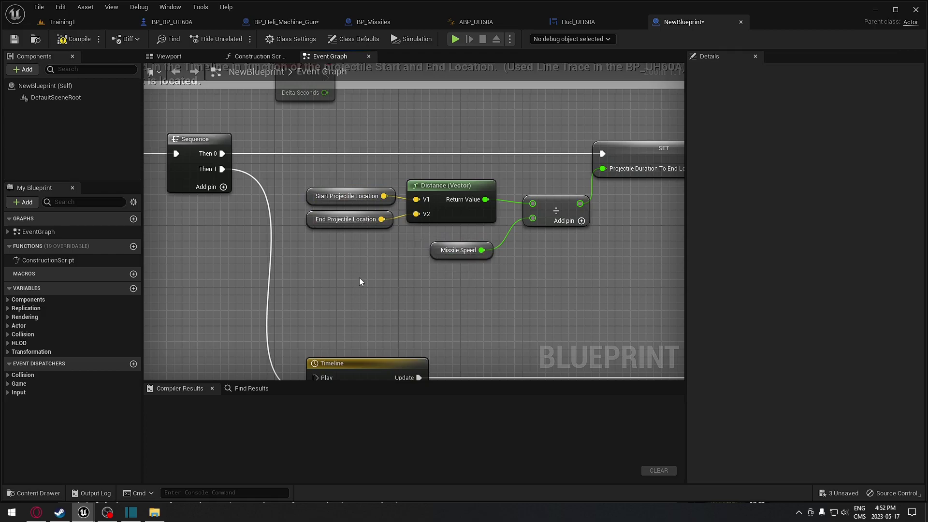
# Promote Start Projectile Location, End Projectile Location and Missile Speed to variables.
pyautogui.rightClick(314, 201)
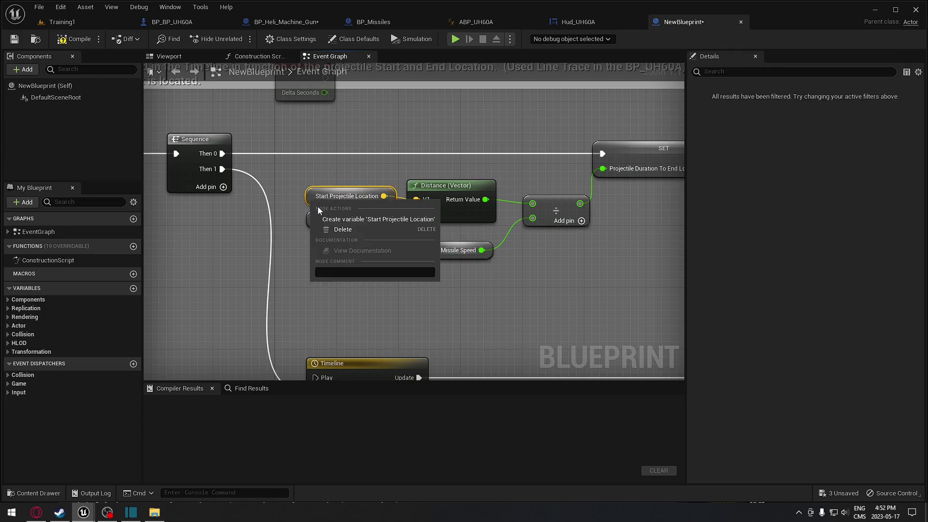
pyautogui.click(354, 219)
pyautogui.rightClick(319, 220)
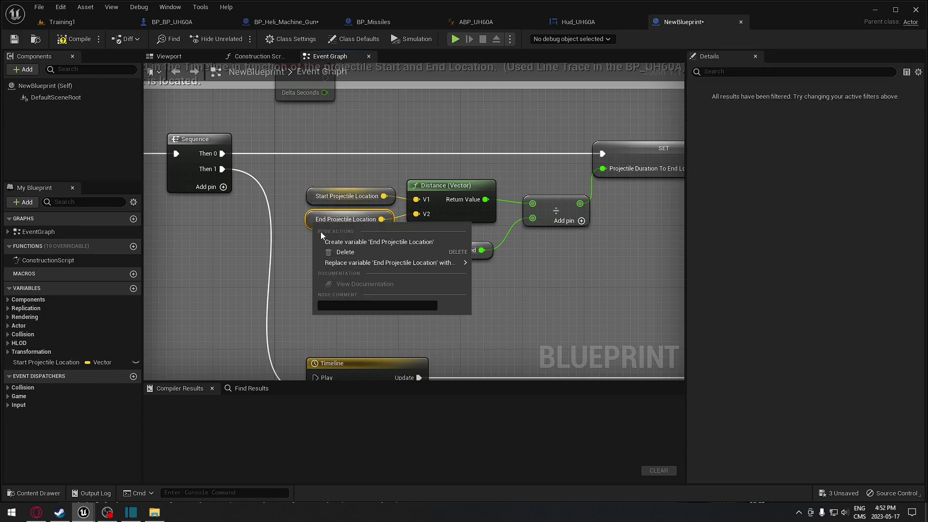
pyautogui.click(332, 244)
pyautogui.rightClick(430, 250)
pyautogui.click(453, 270)
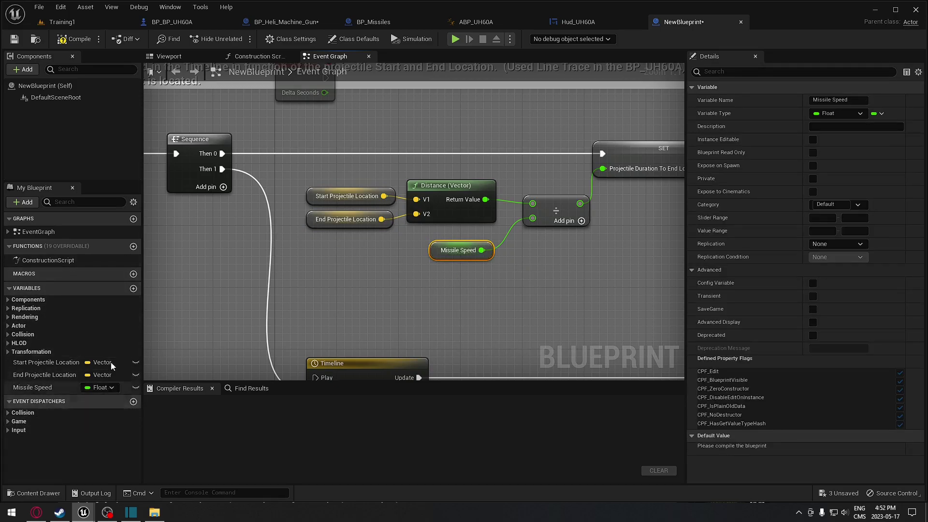
# Inspect the Timeline node feeding Set Play Rate and the Timeline component node.
pyautogui.moveTo(313, 301); pyautogui.dragTo(217, 341, button='right')
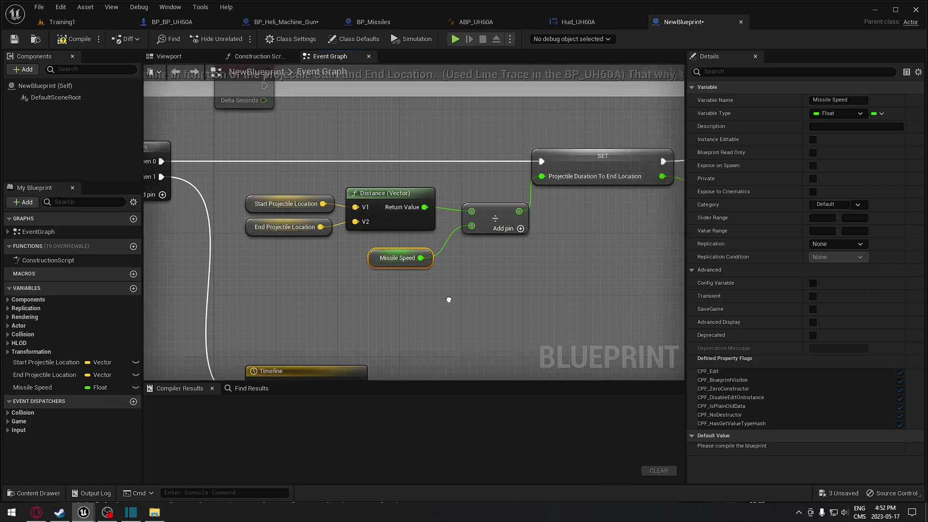
pyautogui.scroll(1, 218, 341)
pyautogui.moveTo(369, 252); pyautogui.dragTo(353, 253, button='right')
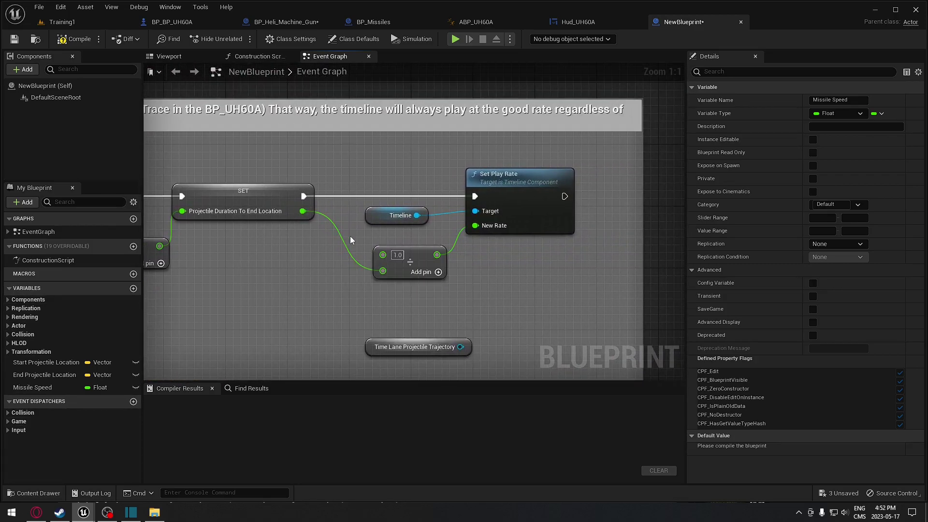
pyautogui.click(373, 215)
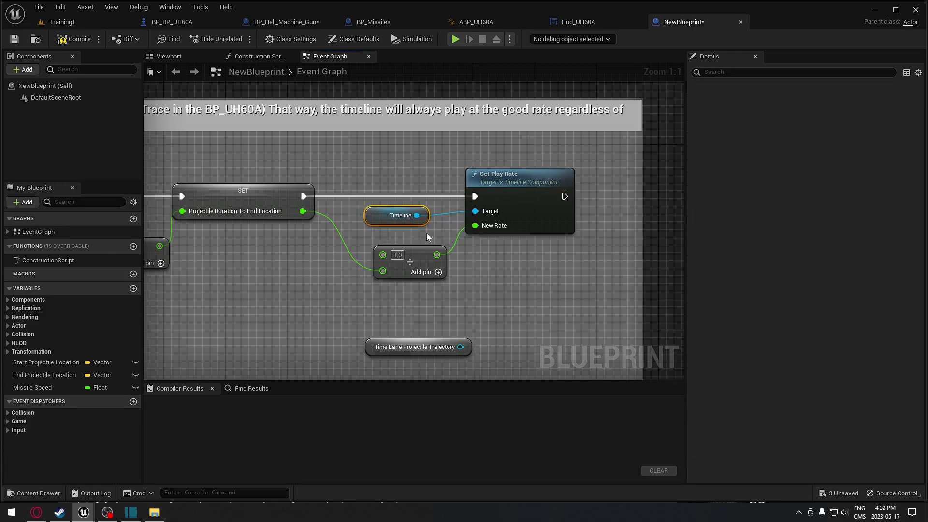
pyautogui.moveTo(239, 344); pyautogui.dragTo(657, 106, button='right')
pyautogui.click(363, 169)
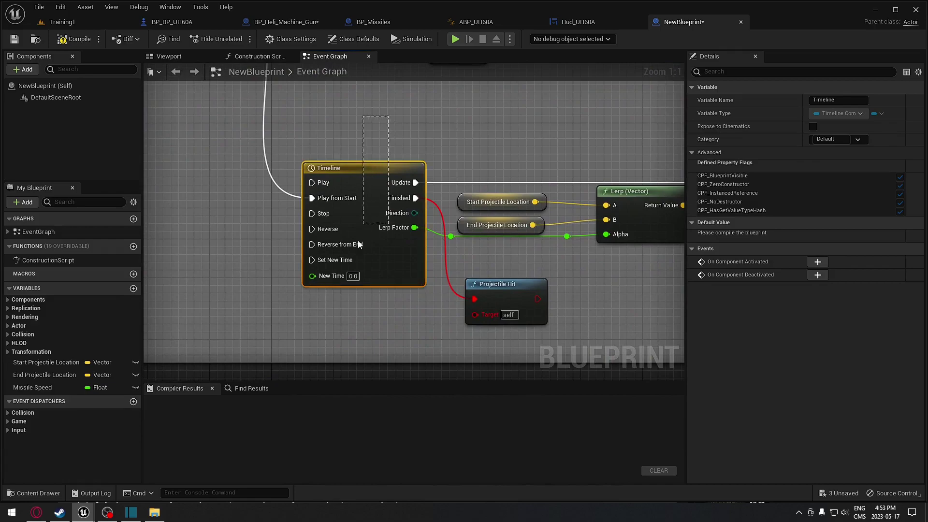
pyautogui.moveTo(368, 121)
pyautogui.mouseDown()
pyautogui.moveTo(350, 294)
pyautogui.moveTo(351, 285)
pyautogui.mouseUp()
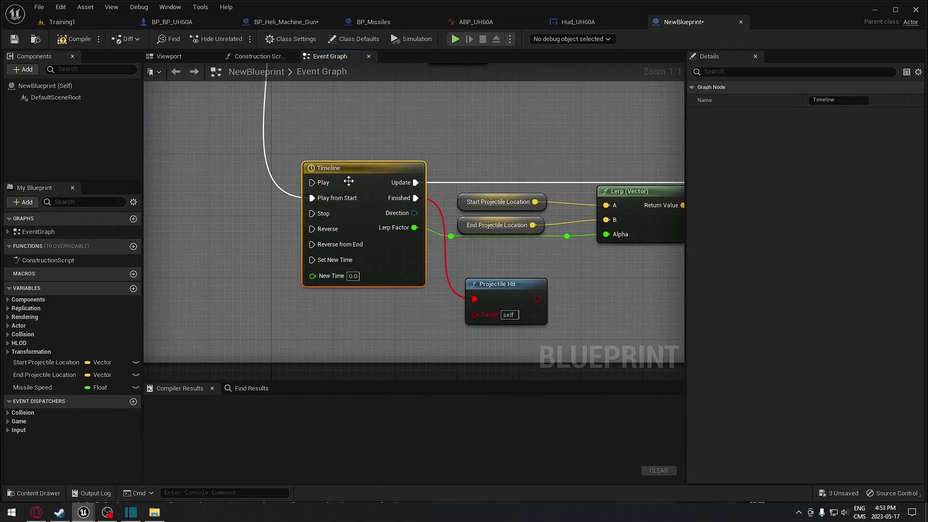
pyautogui.moveTo(530, 130); pyautogui.dragTo(144, 340, button='right')
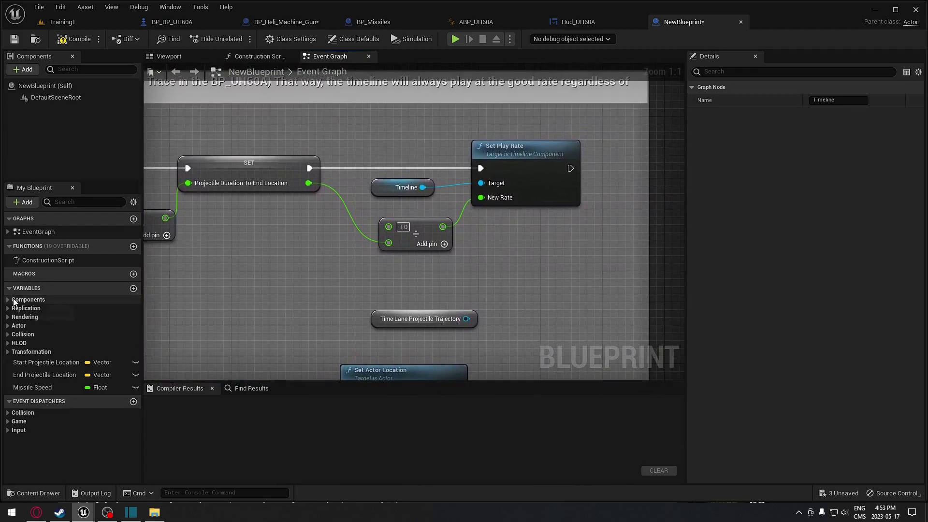
# Expand Components in My Blueprint and locate the Timeline component variable.
pyautogui.click(9, 300)
pyautogui.click(64, 319)
pyautogui.moveTo(218, 311); pyautogui.dragTo(599, 123, button='right')
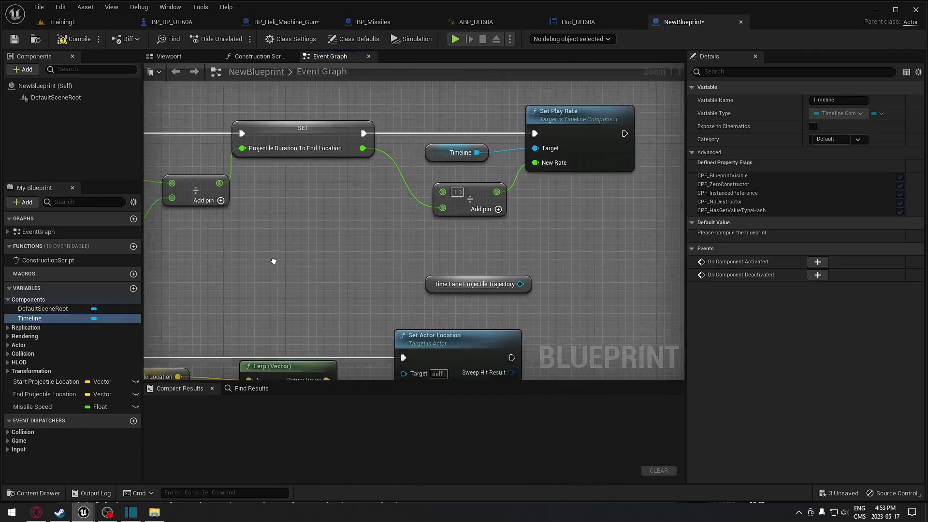
pyautogui.click(428, 164)
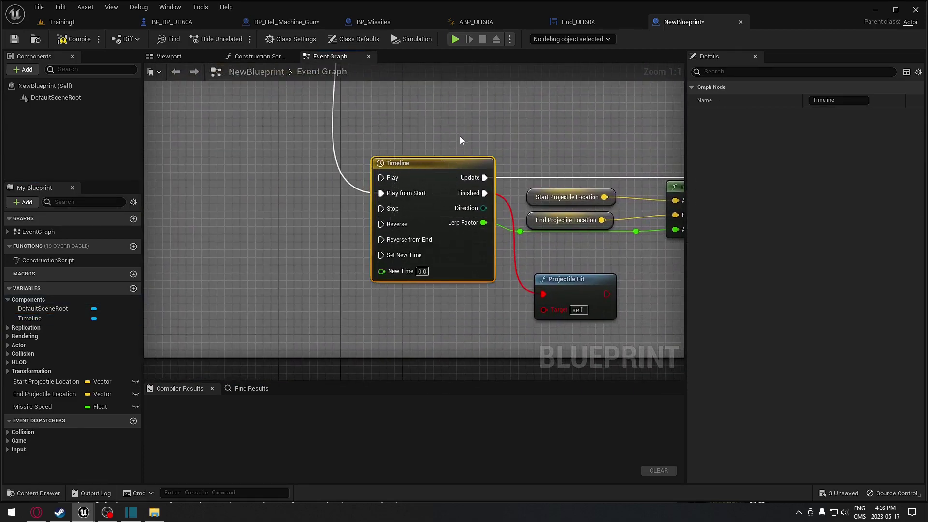
pyautogui.moveTo(458, 118)
pyautogui.mouseDown()
pyautogui.moveTo(423, 286)
pyautogui.moveTo(425, 210)
pyautogui.mouseUp()
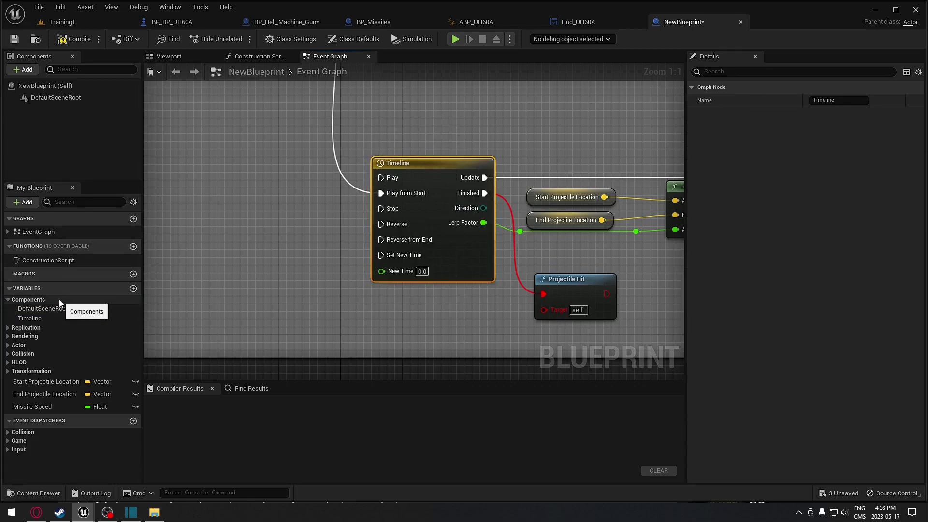
# Replace the old Timeline node with a Get Timeline node wired into Set Play Rate's Target.
pyautogui.click(44, 318)
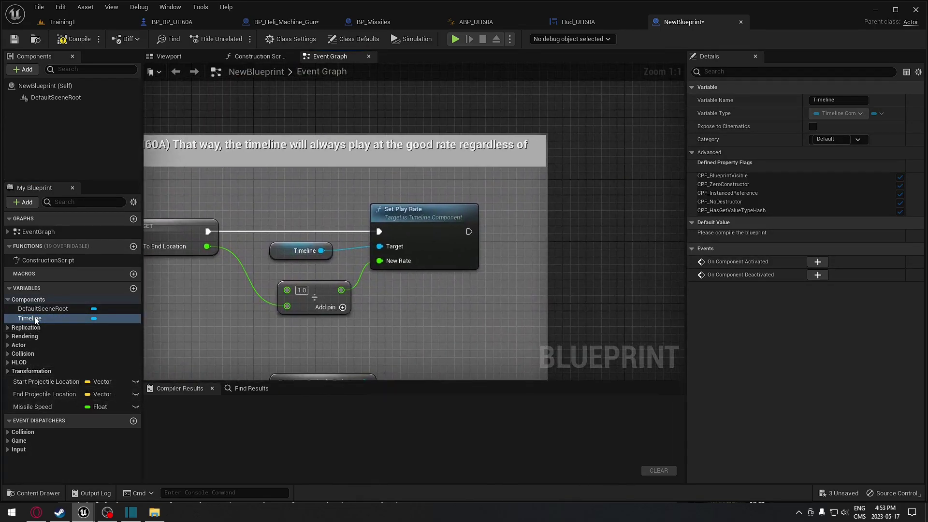
pyautogui.moveTo(35, 320); pyautogui.dragTo(273, 254)
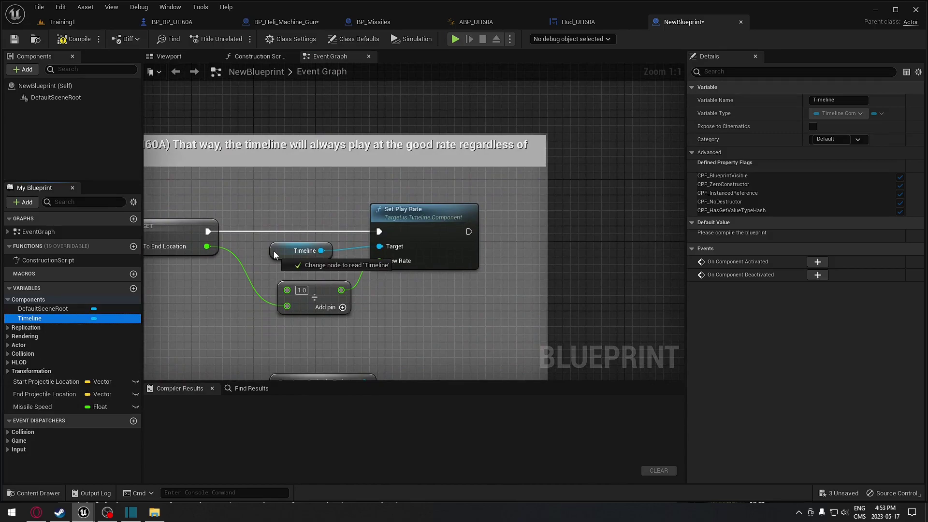
pyautogui.moveTo(273, 251)
pyautogui.mouseDown()
pyautogui.moveTo(287, 217)
pyautogui.moveTo(378, 246)
pyautogui.mouseUp()
pyautogui.click(286, 265)
pyautogui.click(282, 247)
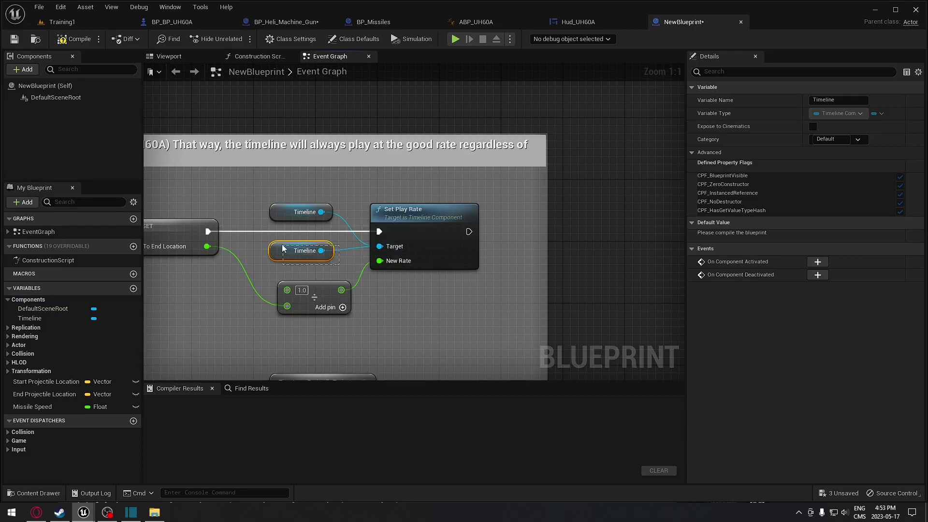
pyautogui.press('Delete')
pyautogui.moveTo(301, 211); pyautogui.dragTo(304, 251)
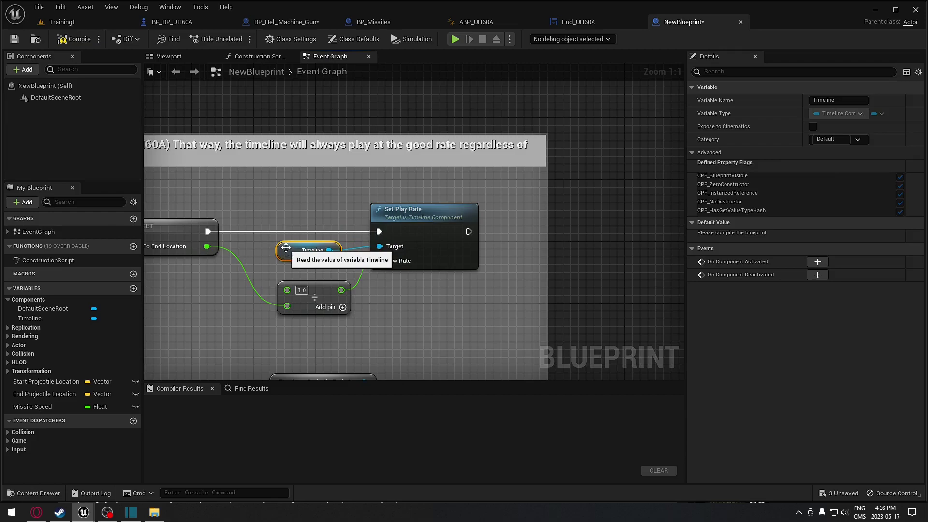
pyautogui.moveTo(242, 281)
pyautogui.mouseDown(button='right')
pyautogui.moveTo(363, 241)
pyautogui.moveTo(483, 252)
pyautogui.mouseUp(button='right')
pyautogui.moveTo(363, 207); pyautogui.dragTo(335, 335)
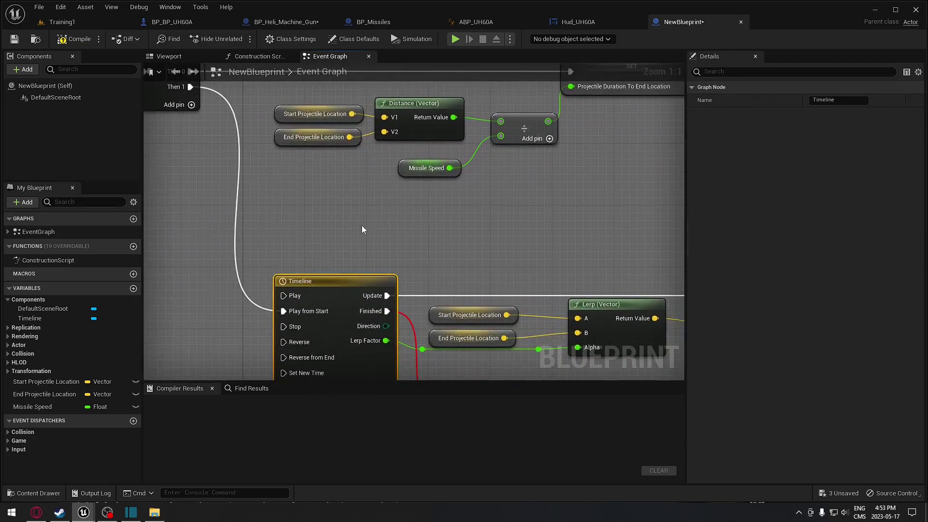
pyautogui.moveTo(598, 195); pyautogui.dragTo(222, 269, button='right')
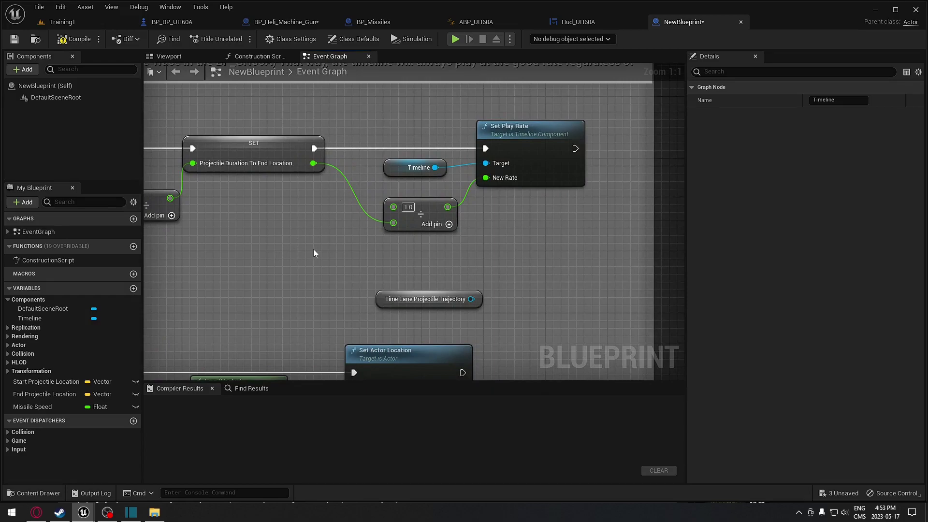
pyautogui.scroll(-3, 375, 249)
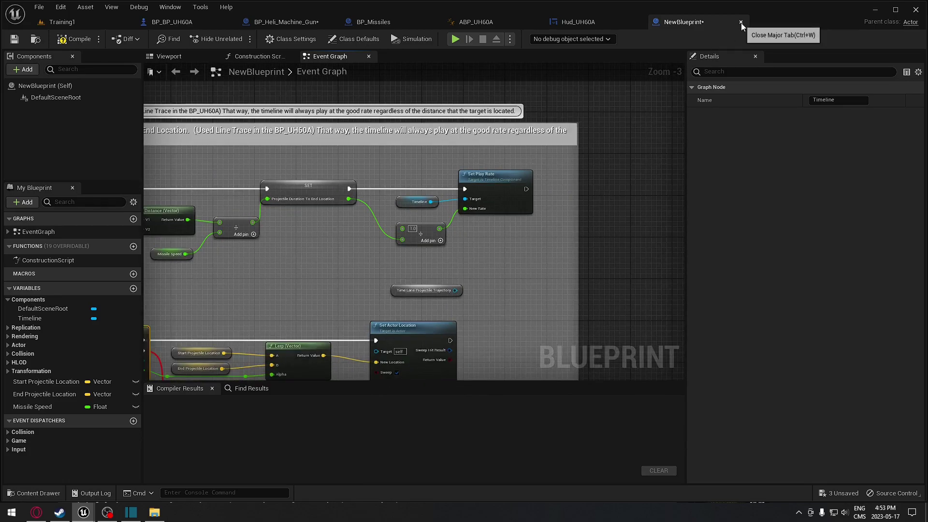
# Close the NewBlueprint tab and try to delete the NewBlueprint asset from Blueprints.
pyautogui.click(741, 23)
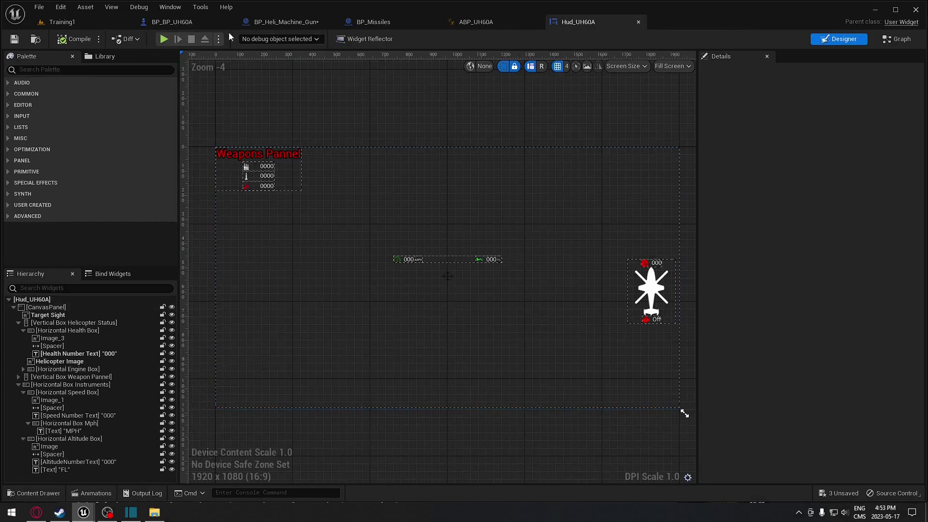
pyautogui.click(61, 21)
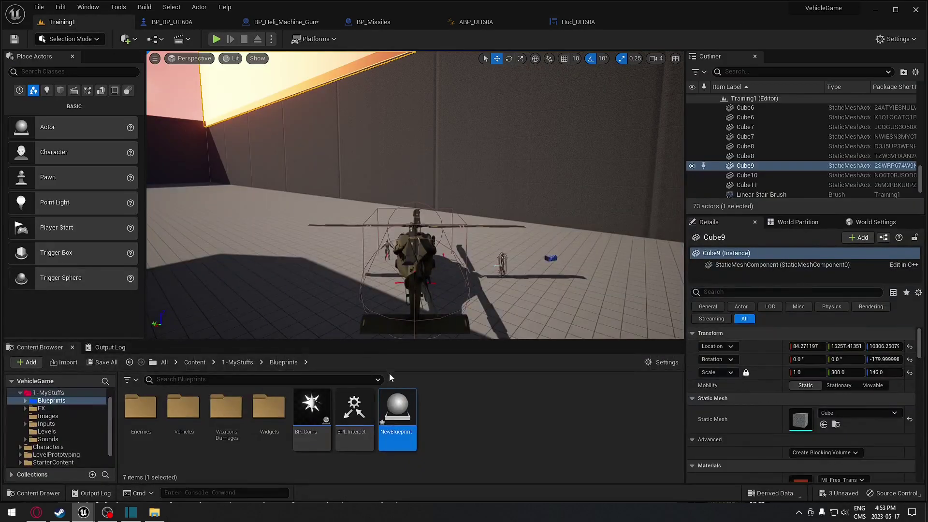
pyautogui.click(397, 414)
pyautogui.press('Delete')
pyautogui.click(437, 415)
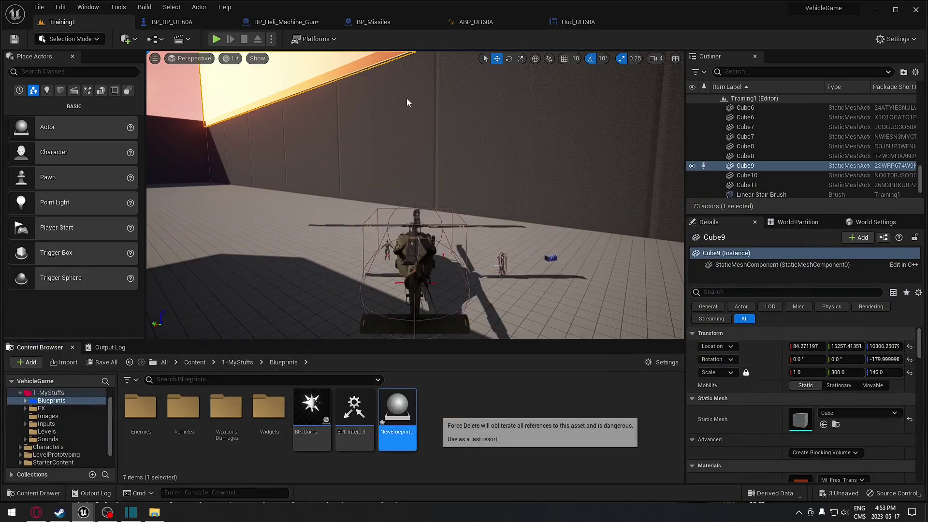
# Select the Timeline getter in BP_Missiles' Event Graph, then return to the Training1 level.
pyautogui.click(346, 22)
pyautogui.scroll(6, 420, 213)
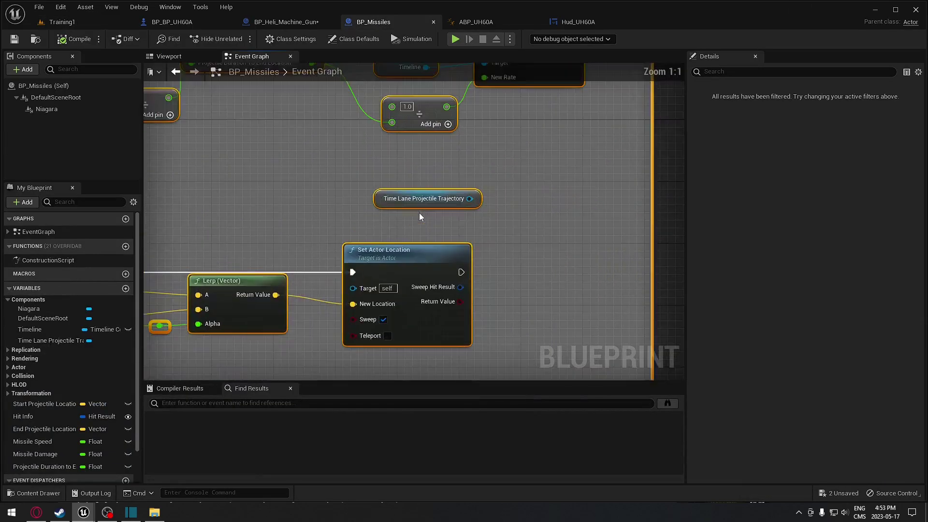
pyautogui.click(417, 294)
pyautogui.moveTo(358, 154); pyautogui.dragTo(416, 197)
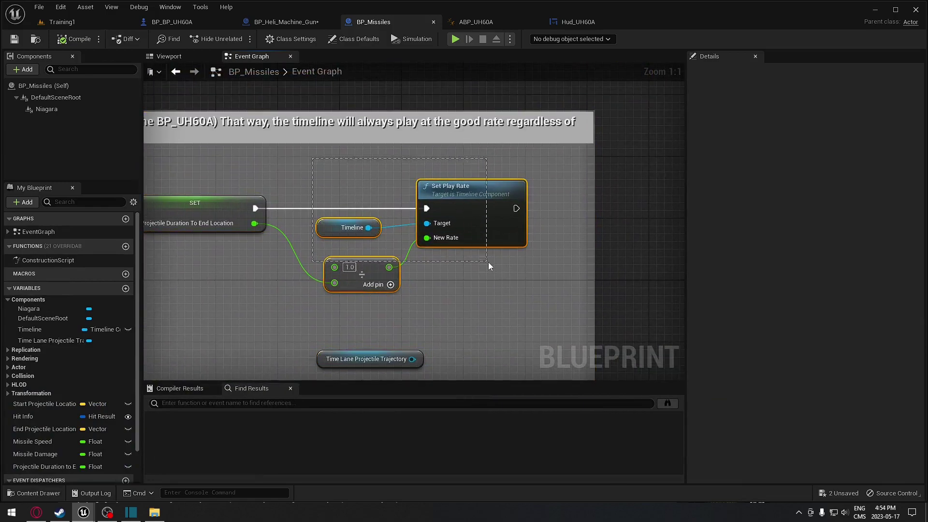
pyautogui.scroll(-3, 290, 184)
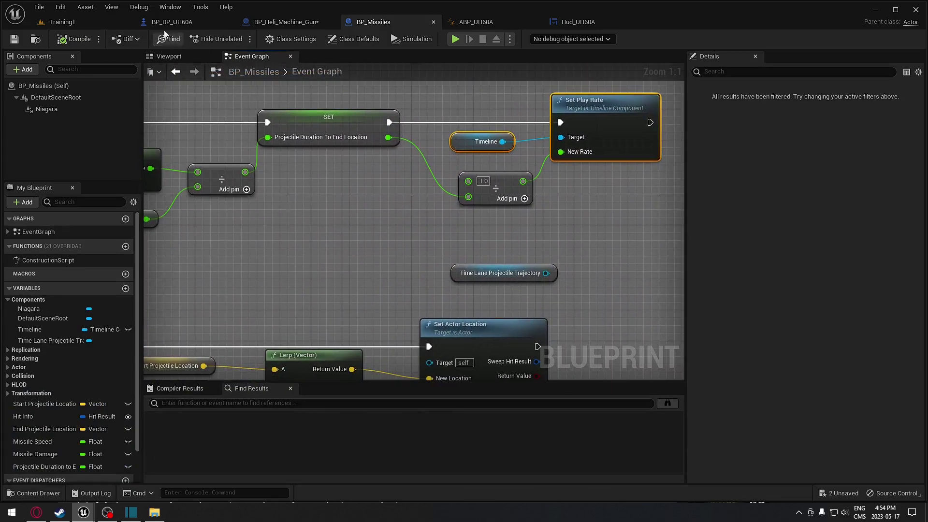
pyautogui.click(62, 22)
# Play Training1, board the helicopter, stop, and review the Accessed None Set Play Rate errors.
pyautogui.click(216, 38)
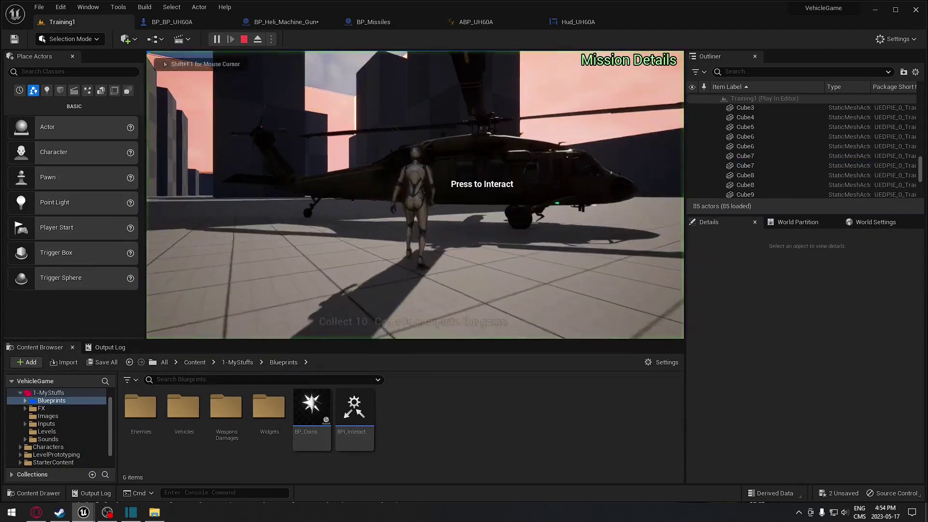
pyautogui.press('e')
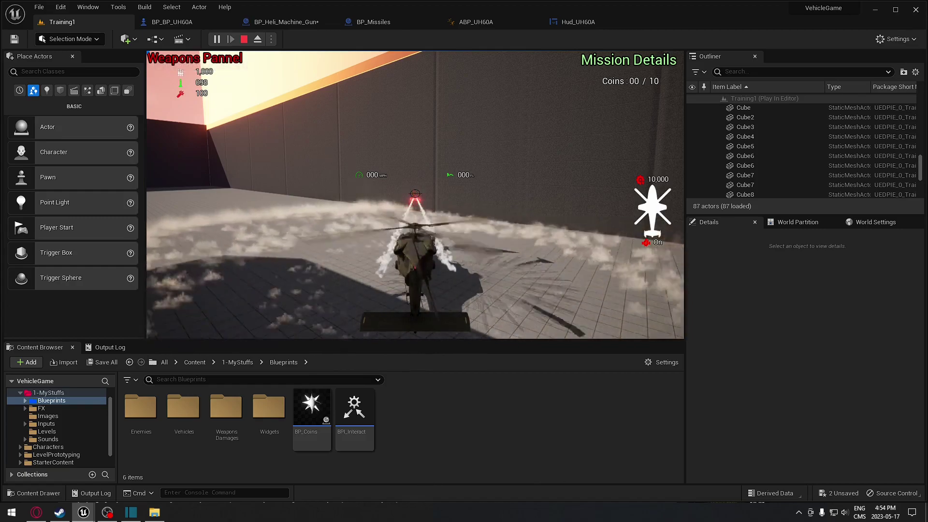
pyautogui.press('Escape')
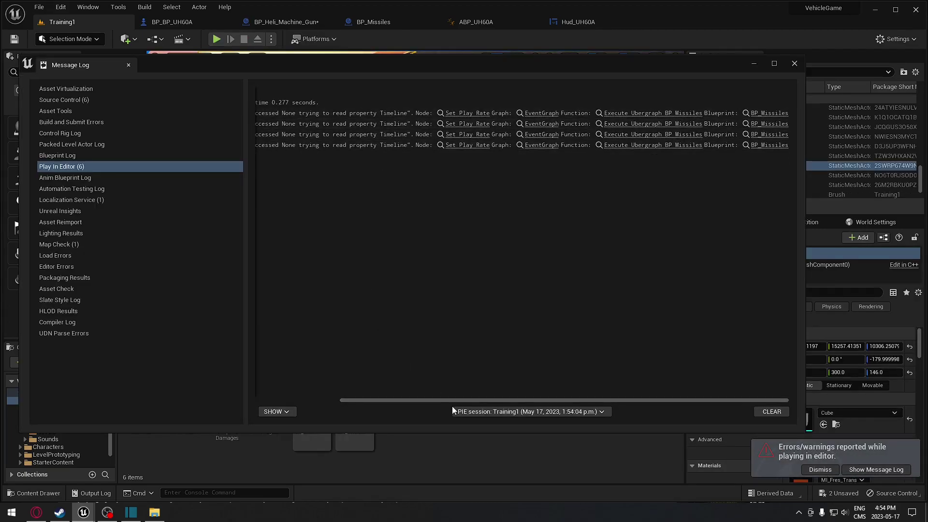
pyautogui.moveTo(452, 403); pyautogui.dragTo(337, 402)
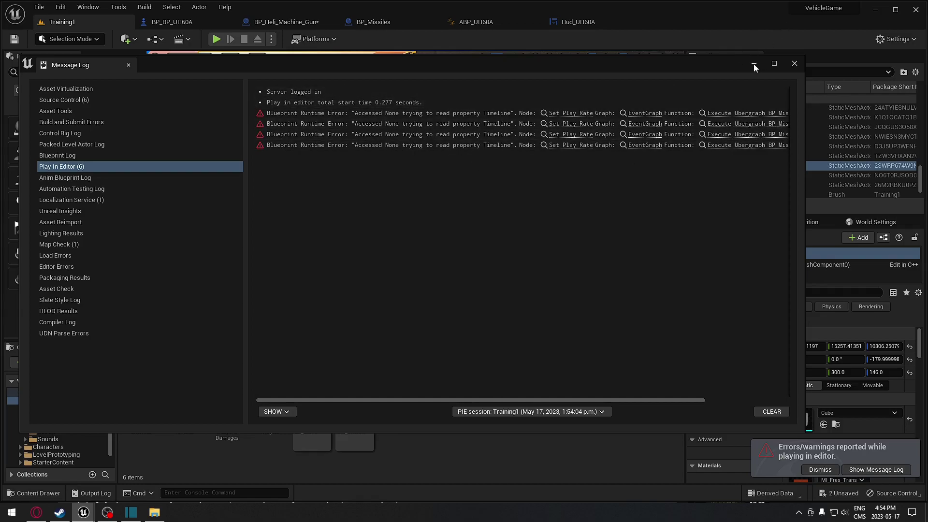
pyautogui.click(794, 64)
pyautogui.click(395, 16)
pyautogui.scroll(2, 362, 209)
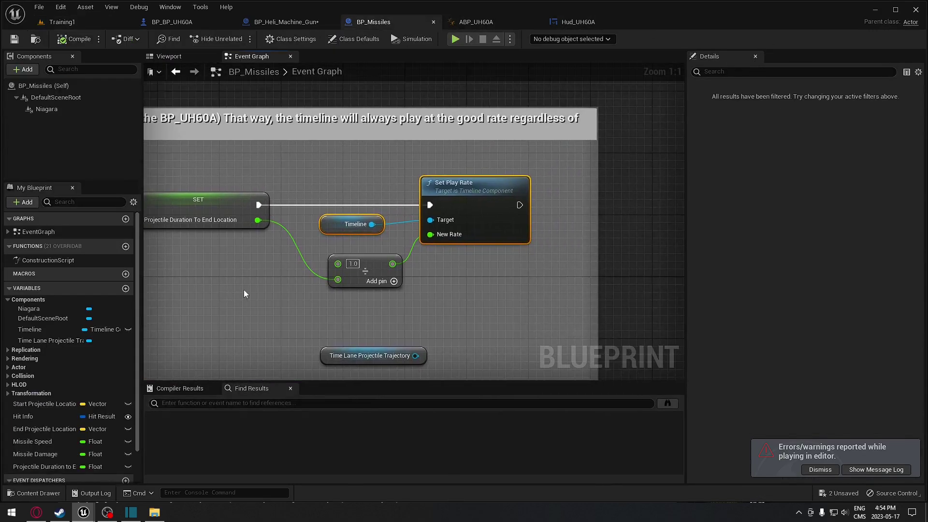
# Swap the Timeline getter for a Time Lane Projectile Trajectory getter on Set Play Rate's Target.
pyautogui.moveTo(442, 238); pyautogui.dragTo(381, 188)
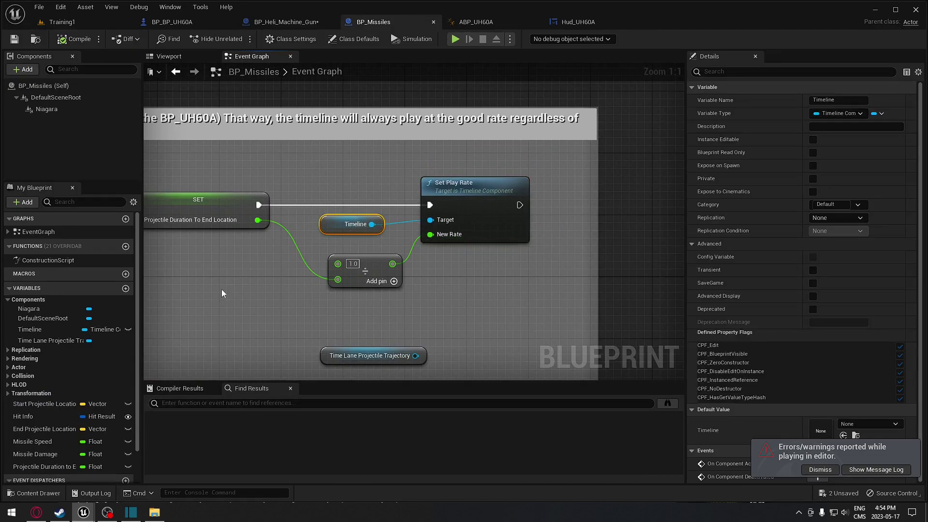
pyautogui.scroll(-3, 182, 321)
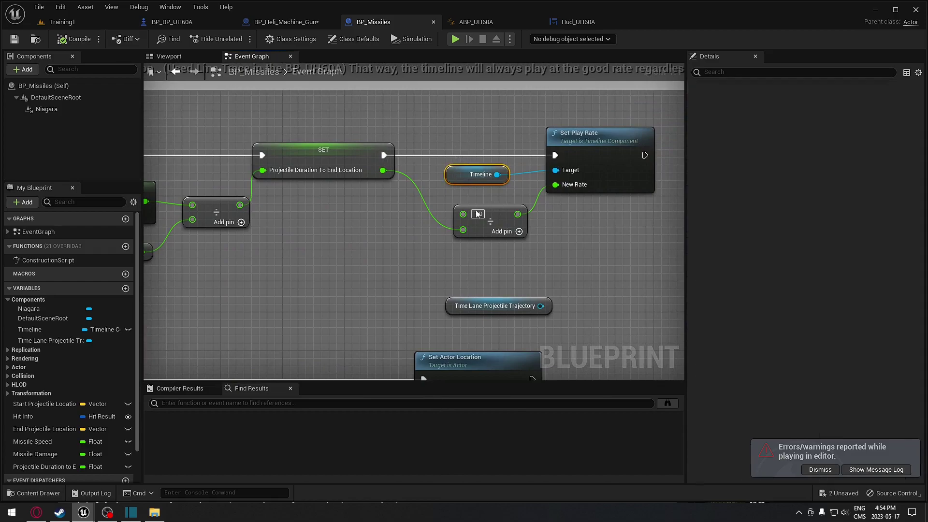
pyautogui.scroll(3, 474, 250)
pyautogui.moveTo(473, 250); pyautogui.dragTo(475, 252, button='right')
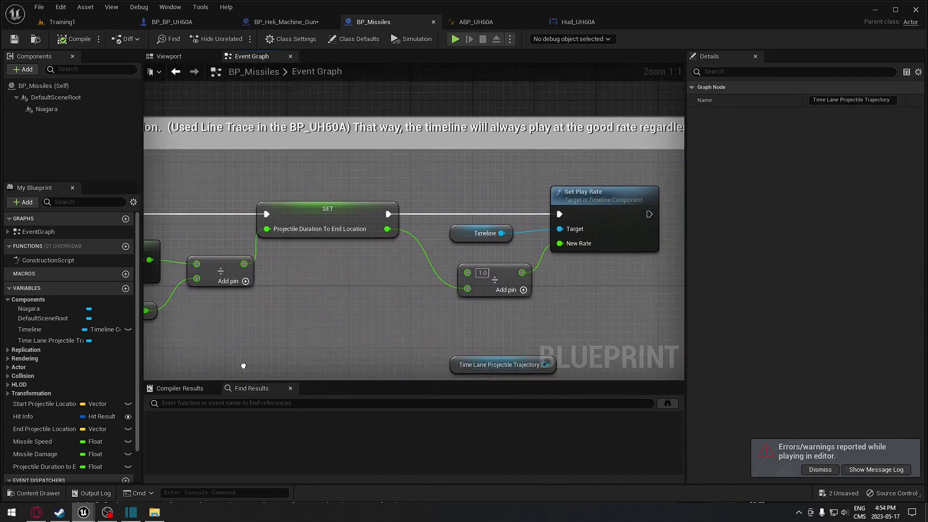
pyautogui.press('Delete')
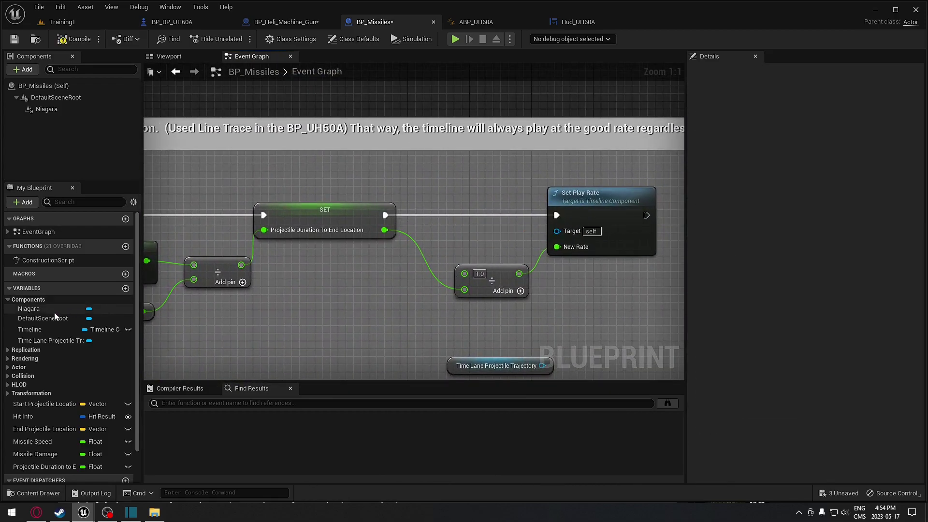
pyautogui.click(56, 341)
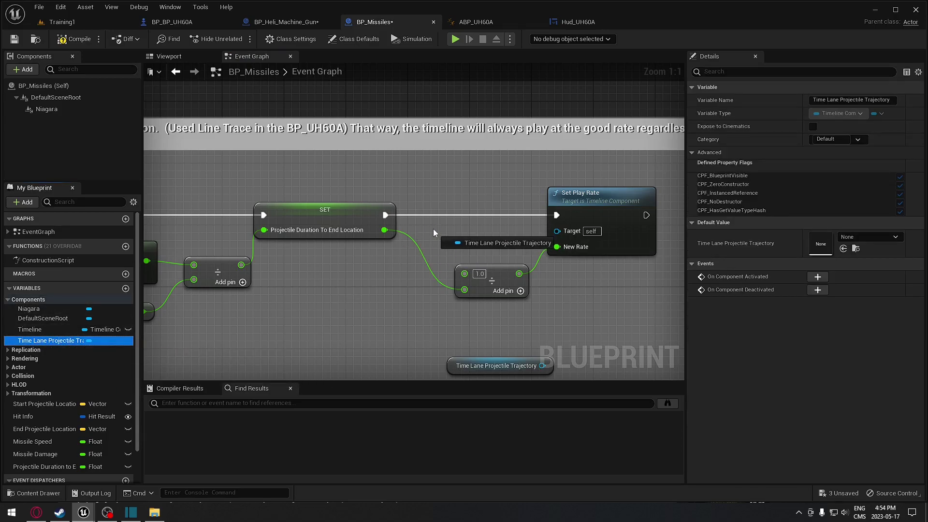
pyautogui.moveTo(434, 232); pyautogui.dragTo(436, 233)
pyautogui.click(479, 241)
pyautogui.moveTo(523, 234); pyautogui.dragTo(558, 231)
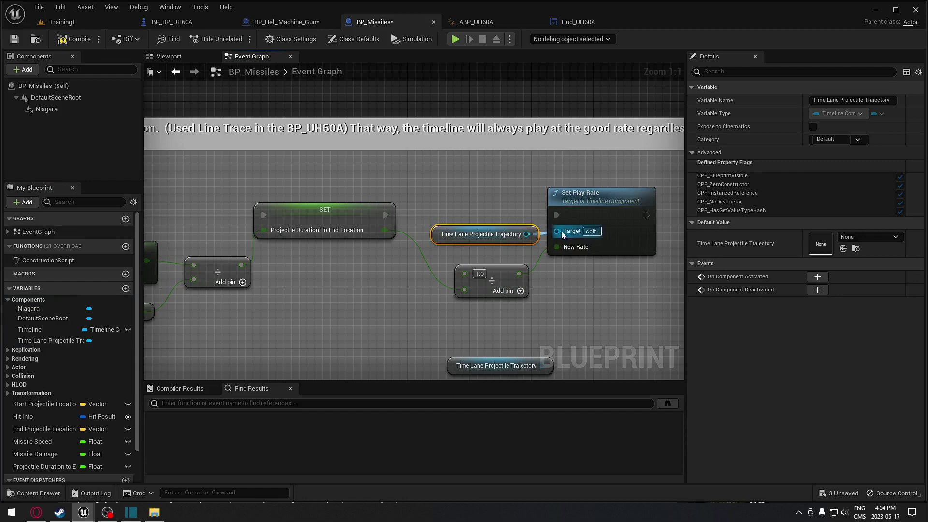
# Compile BP_Missiles and test-play the level by boarding the helicopter.
pyautogui.hotkey('ctrl', 's')
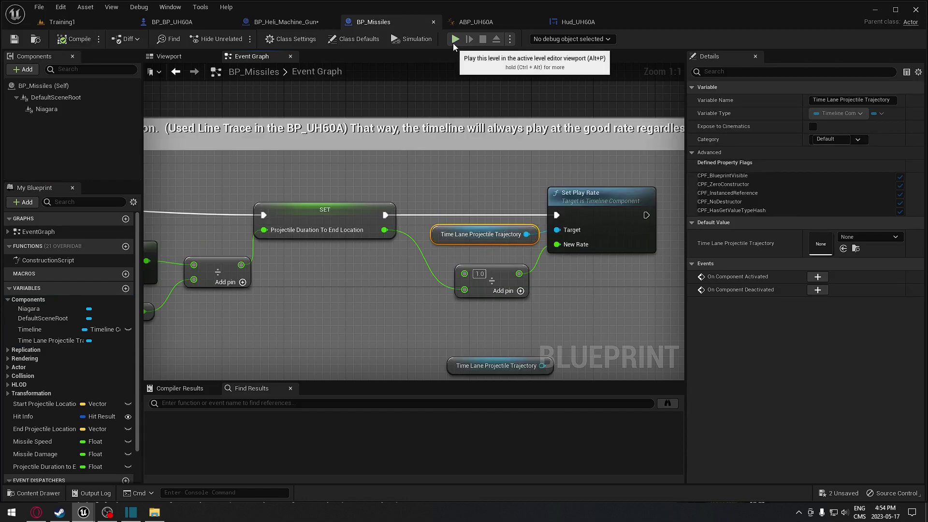
pyautogui.click(454, 43)
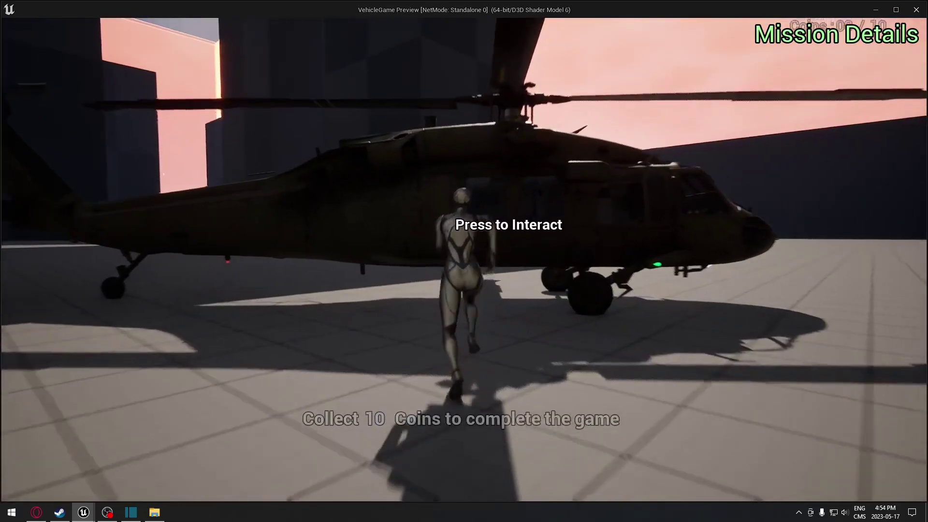
pyautogui.press('e')
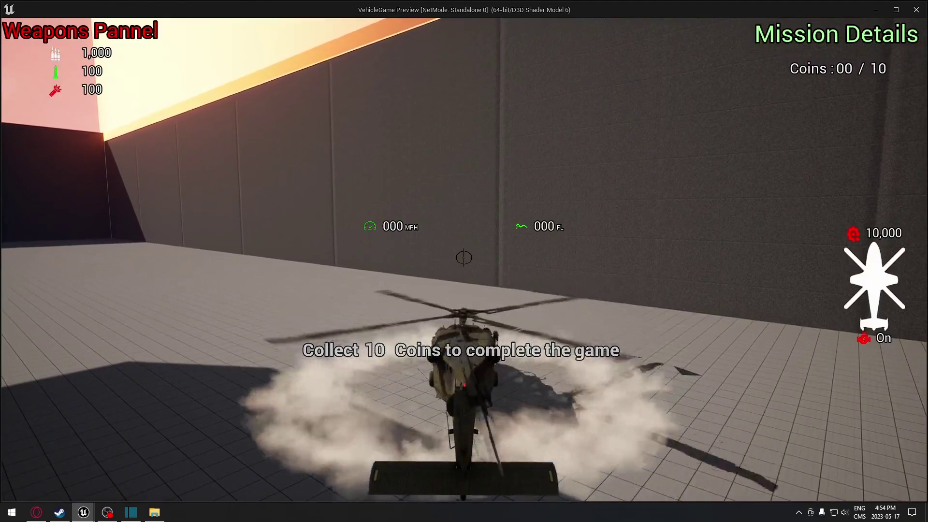
pyautogui.press('Escape')
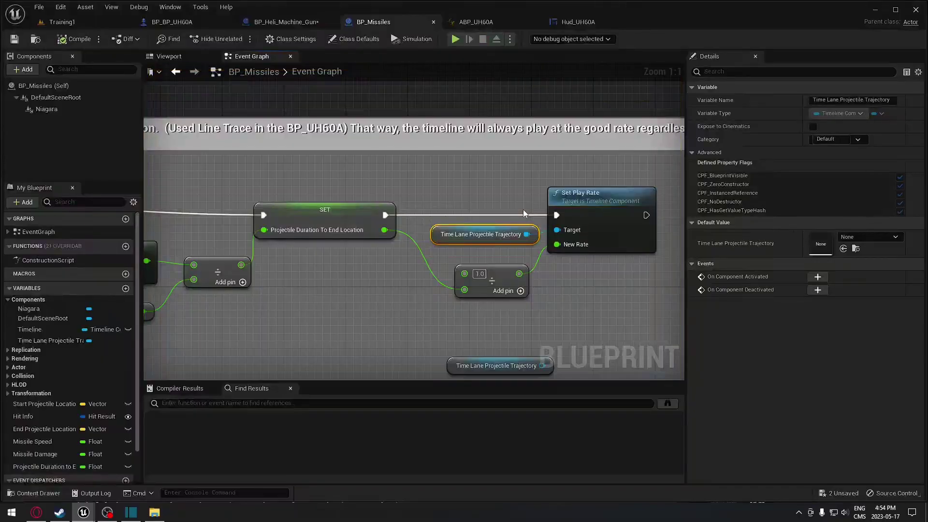
pyautogui.moveTo(386, 314); pyautogui.dragTo(491, 166, button='right')
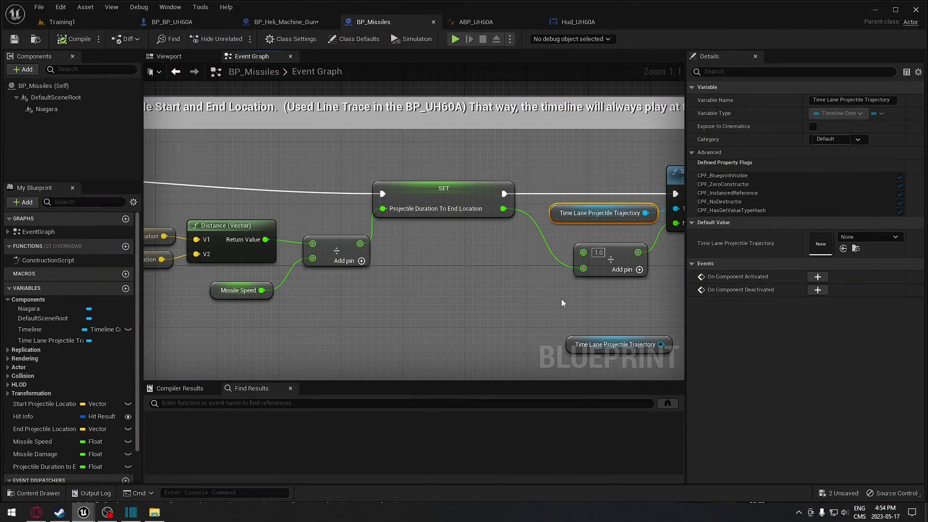
pyautogui.scroll(-1, 430, 318)
pyautogui.scroll(-1, 398, 269)
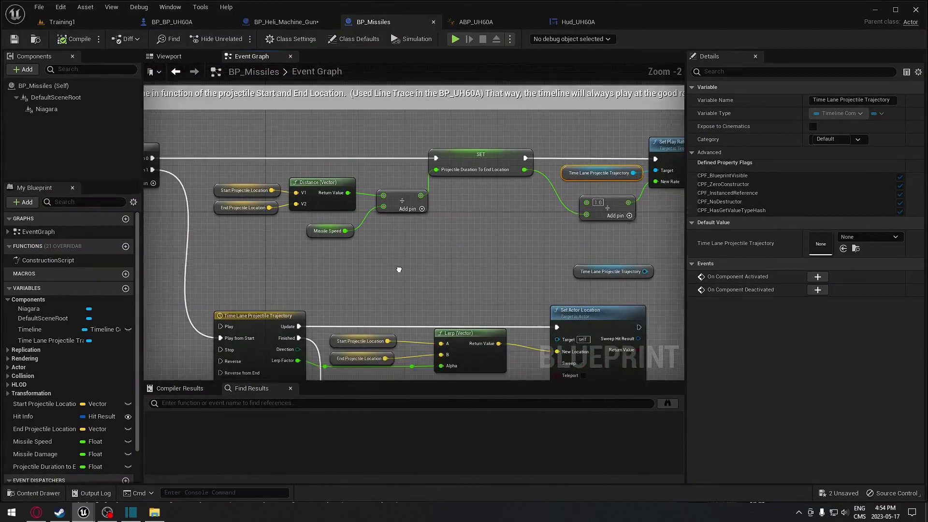
pyautogui.moveTo(399, 270); pyautogui.dragTo(513, 216, button='right')
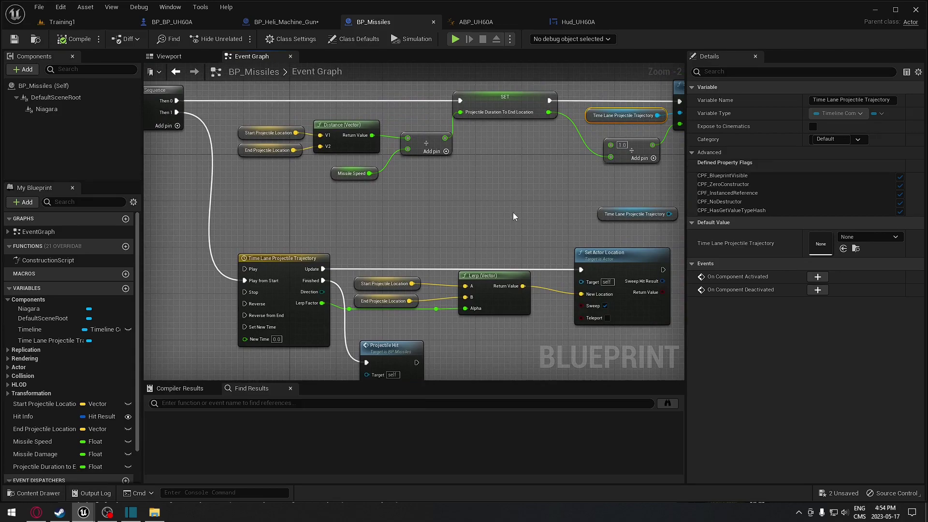
pyautogui.moveTo(482, 209); pyautogui.dragTo(489, 233, button='right')
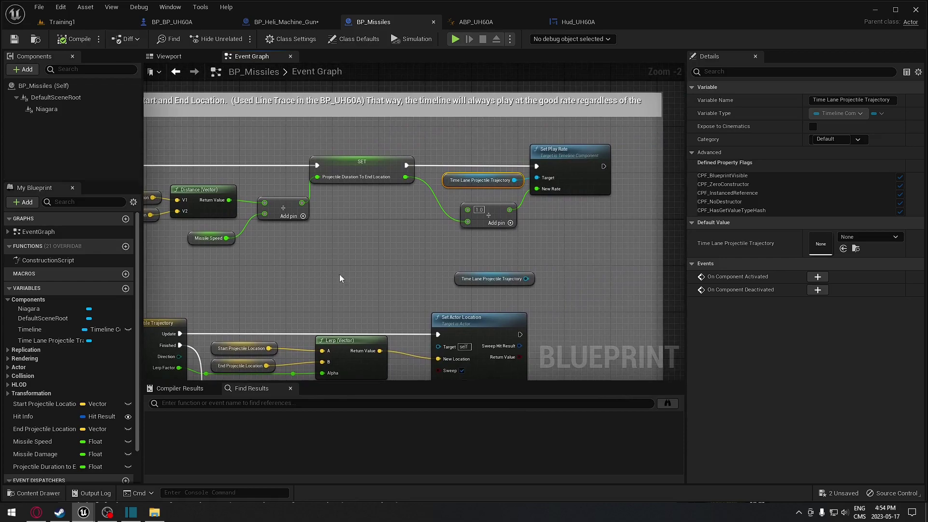